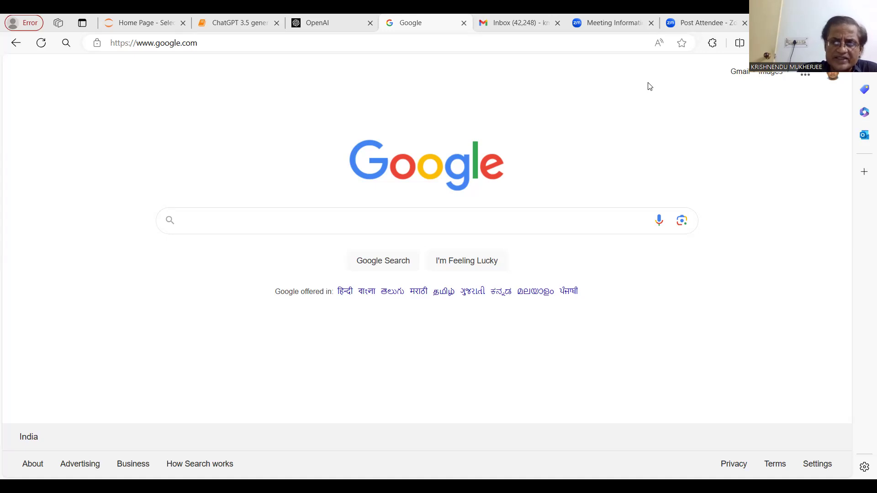
Search Google for 'openai' and open the OpenAI website from the results.
left_click(226, 217)
type("openai")
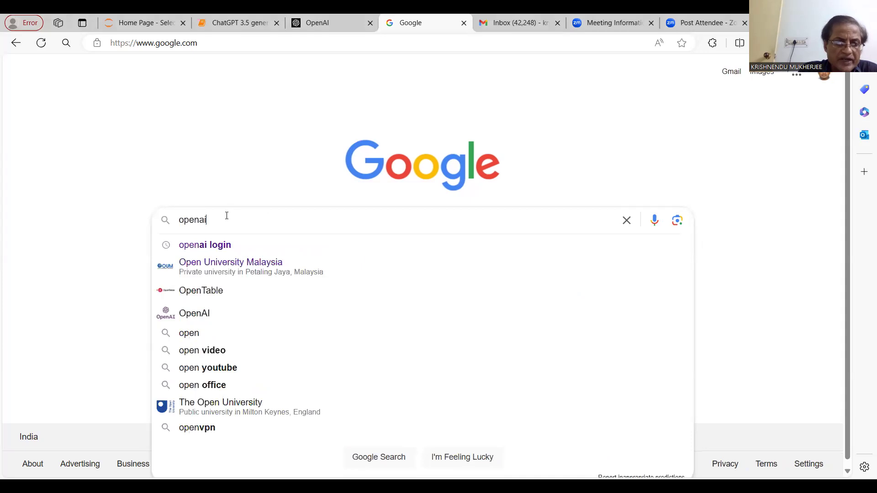
key("Down")
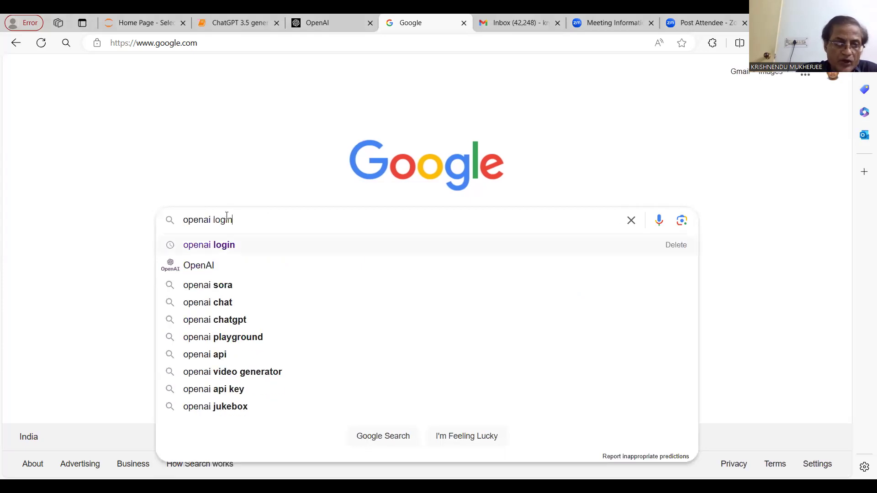
key("Down")
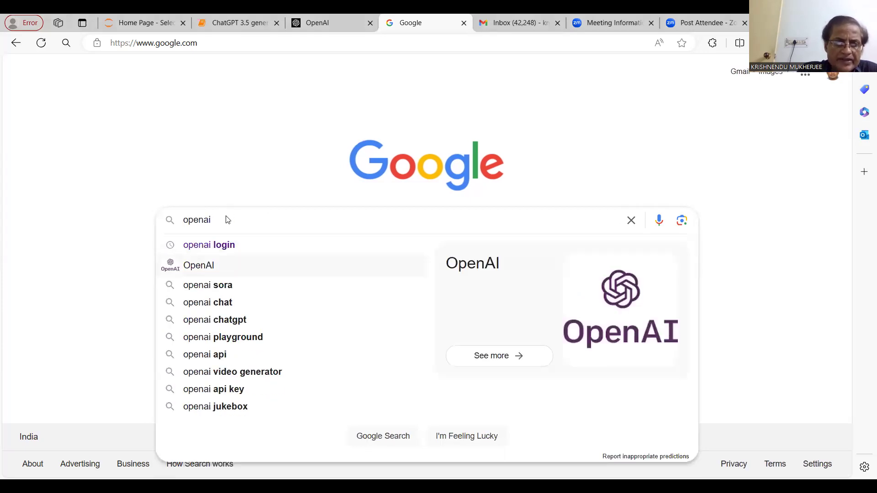
key("Return")
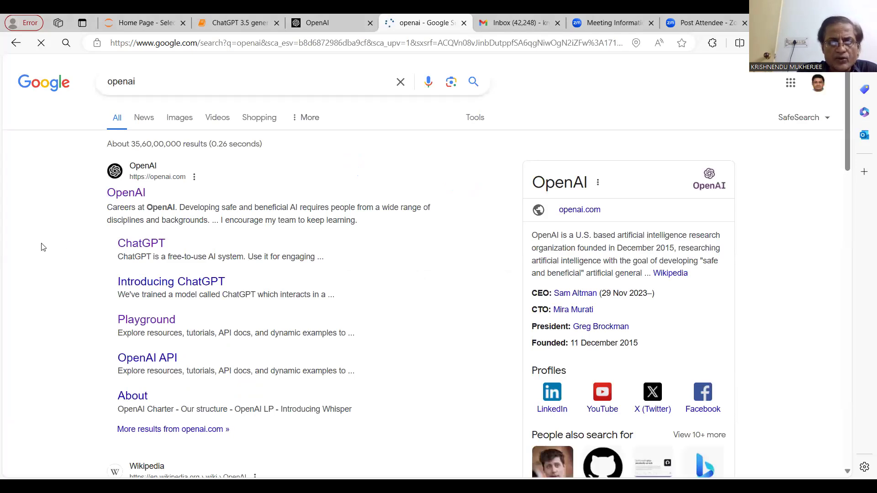
left_click(127, 193)
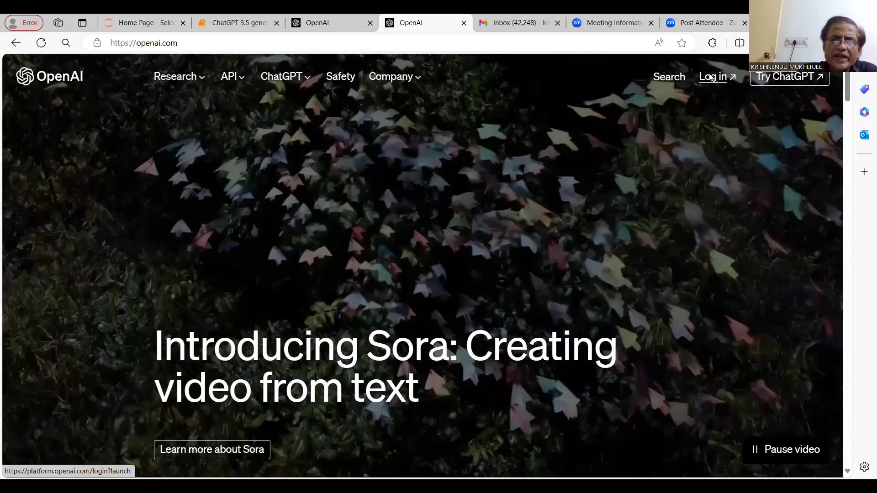
Log in to OpenAI, choosing ChatGPT over the API, and continue with a Google account.
left_click(717, 77)
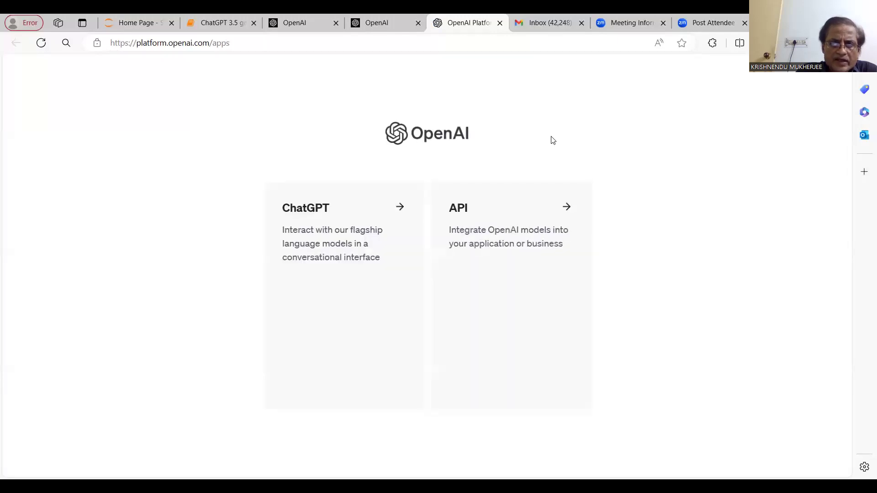
left_click(316, 208)
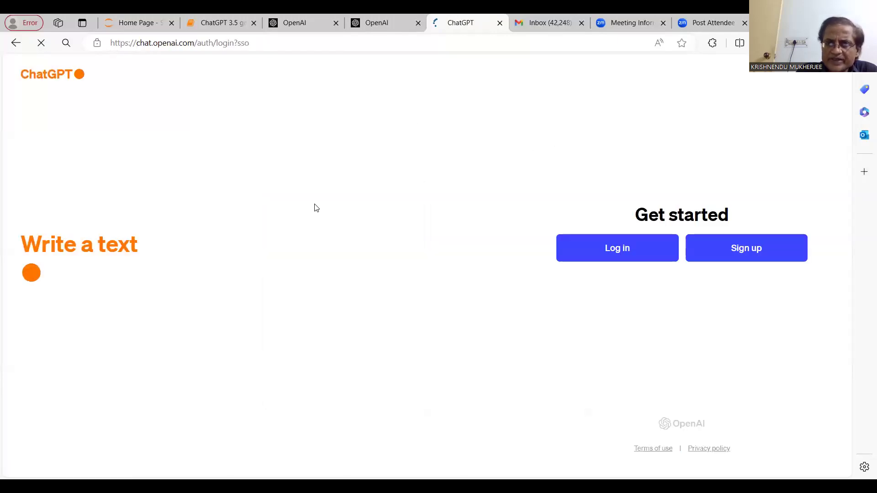
left_click(631, 249)
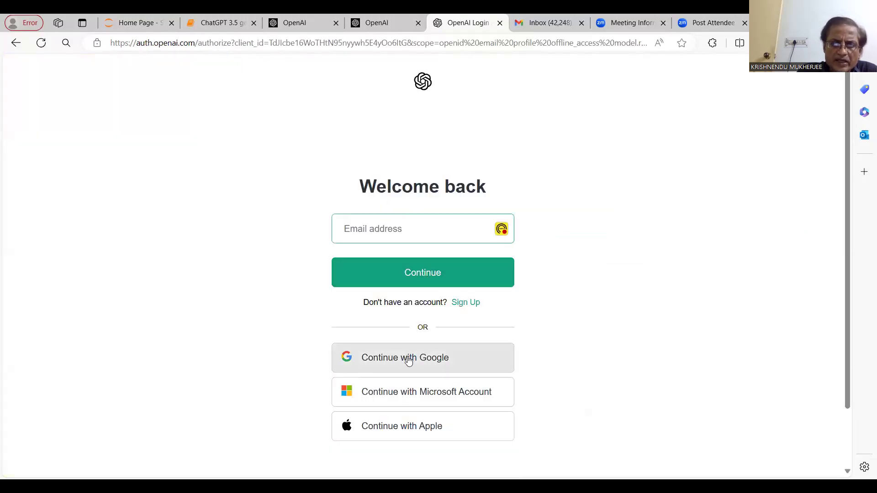
left_click(408, 357)
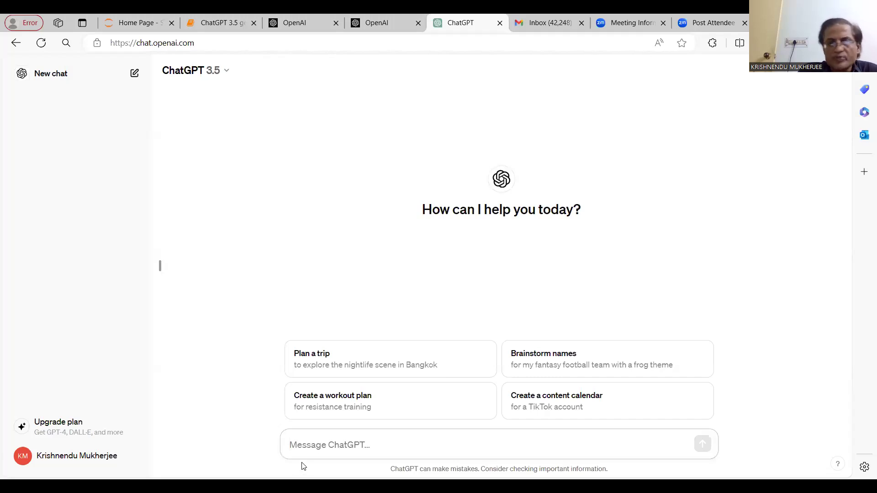
Copy the second regression prompt from the Jupyter notebook of prompts.
left_click(221, 23)
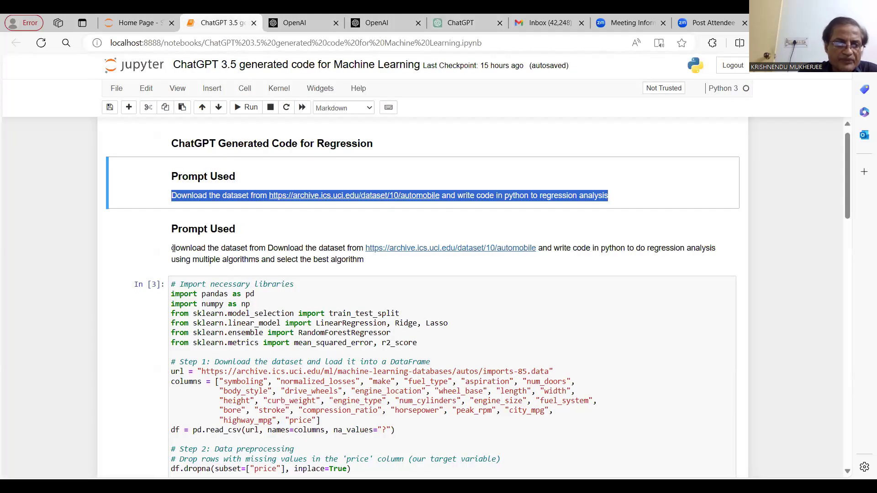
left_click(172, 249)
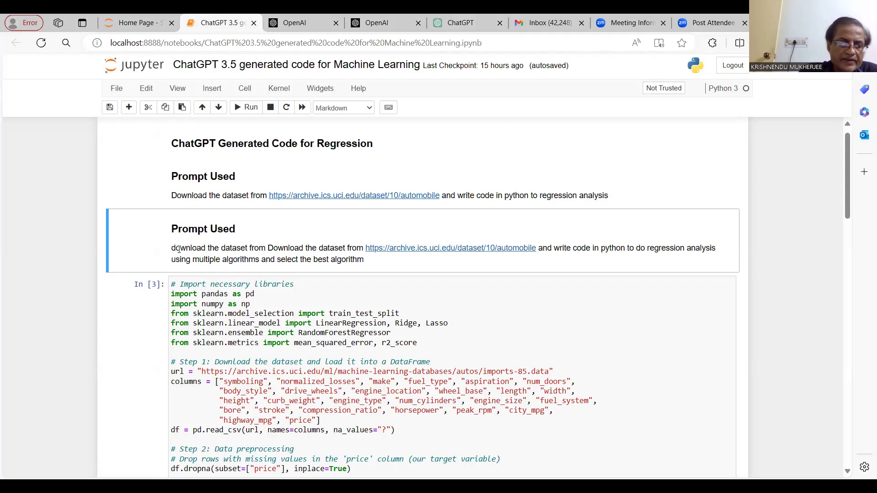
left_click_drag(171, 248, 370, 263)
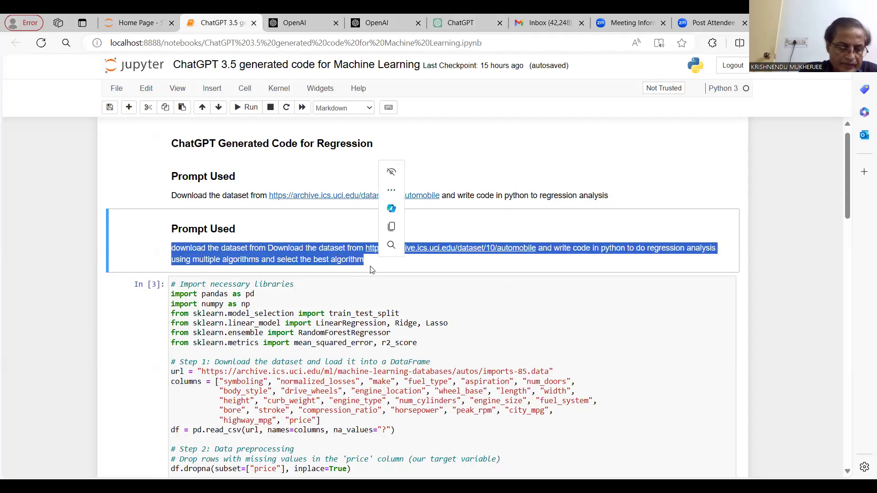
key("ctrl+c")
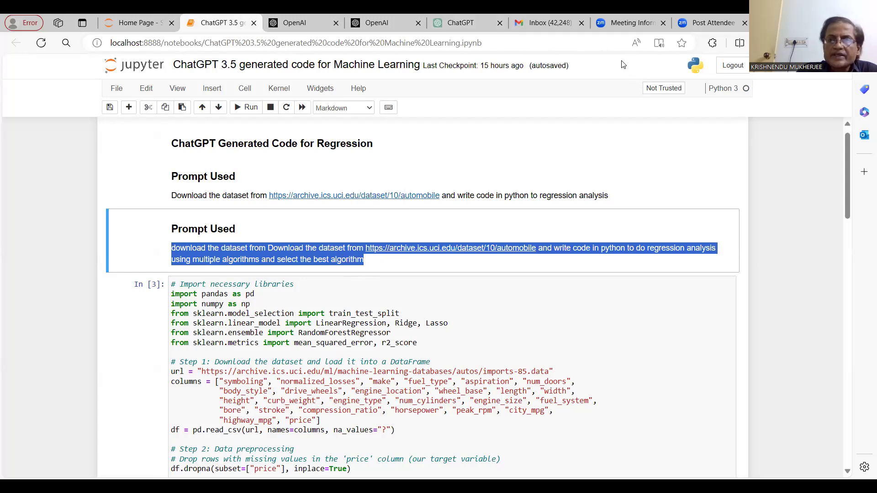
Paste the prompt into the ChatGPT message box and delete its duplicated 'download the dataset from' prefix.
left_click(549, 23)
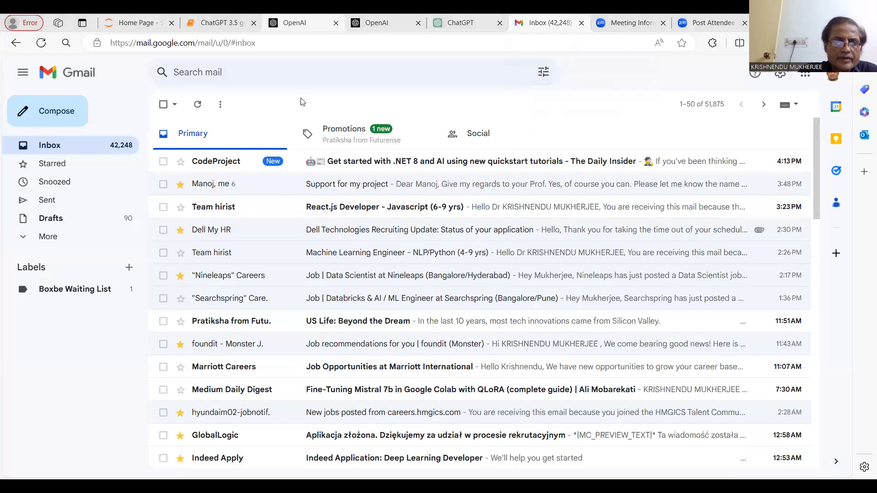
left_click(298, 22)
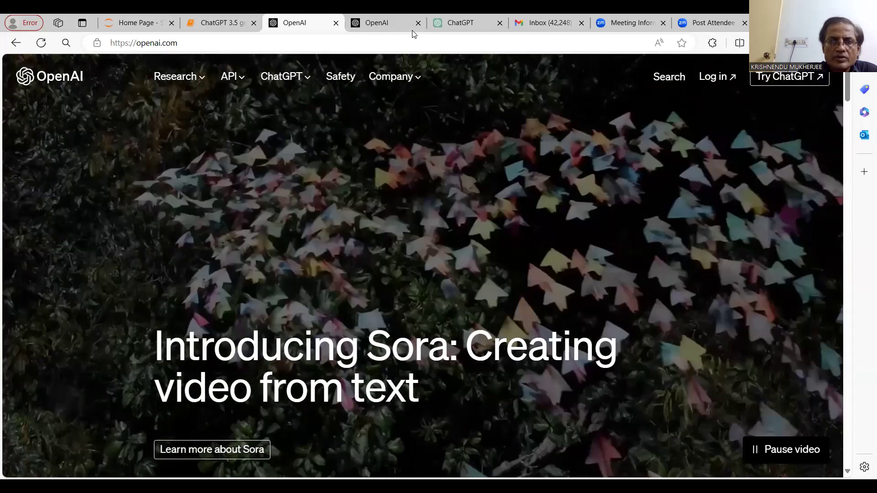
left_click(408, 28)
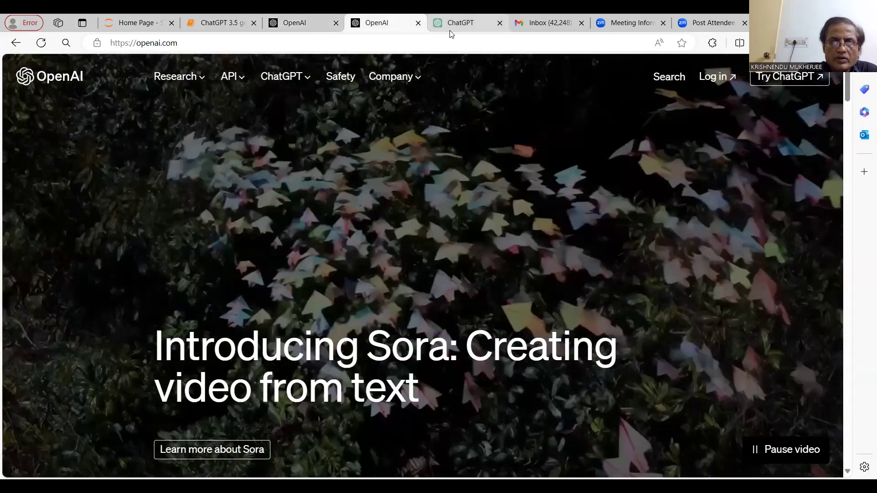
left_click(460, 22)
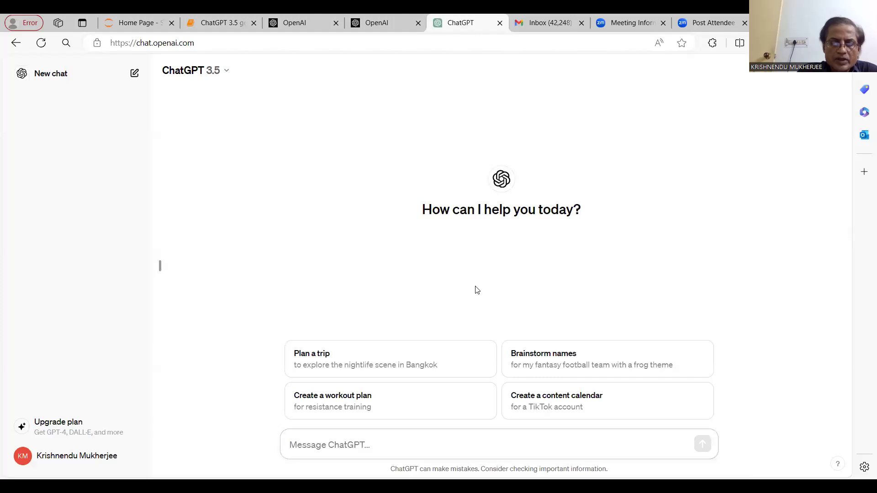
left_click(318, 447)
key("ctrl+v")
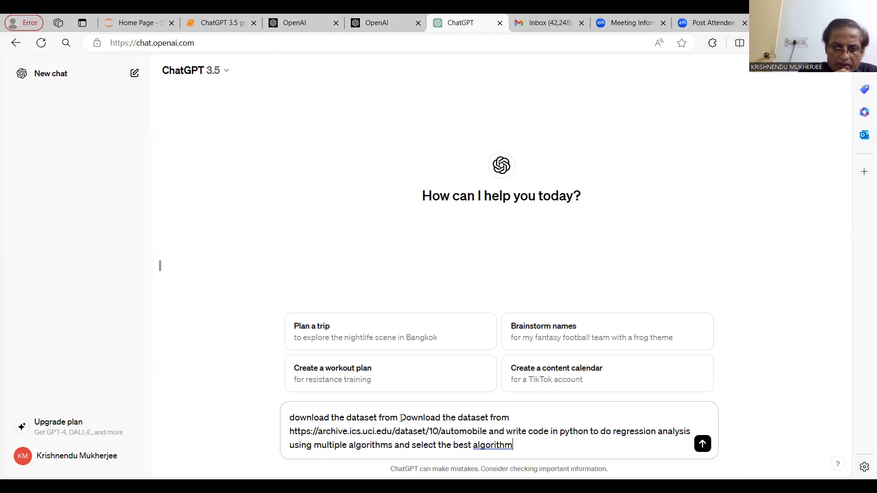
left_click(401, 418)
key("BackSpace")
key("BackSpace")
key("BackSpace")
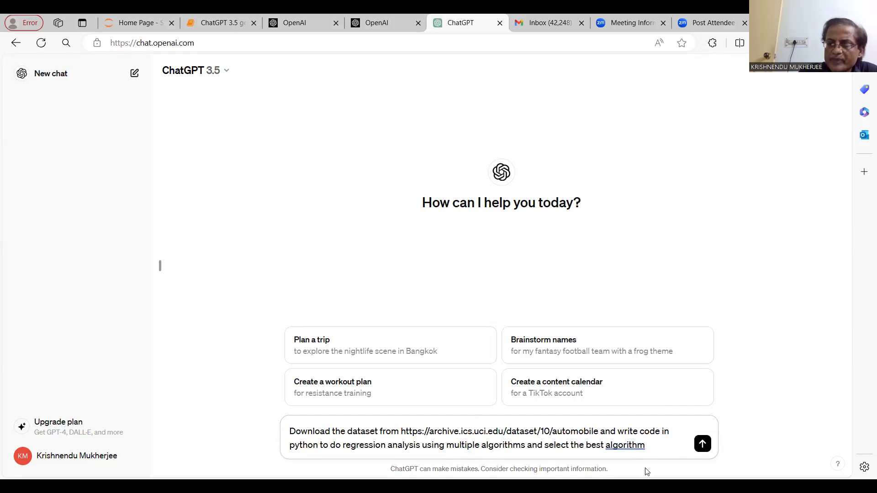
Send the regression prompt to ChatGPT and receive the model-comparison Python code.
left_click(702, 444)
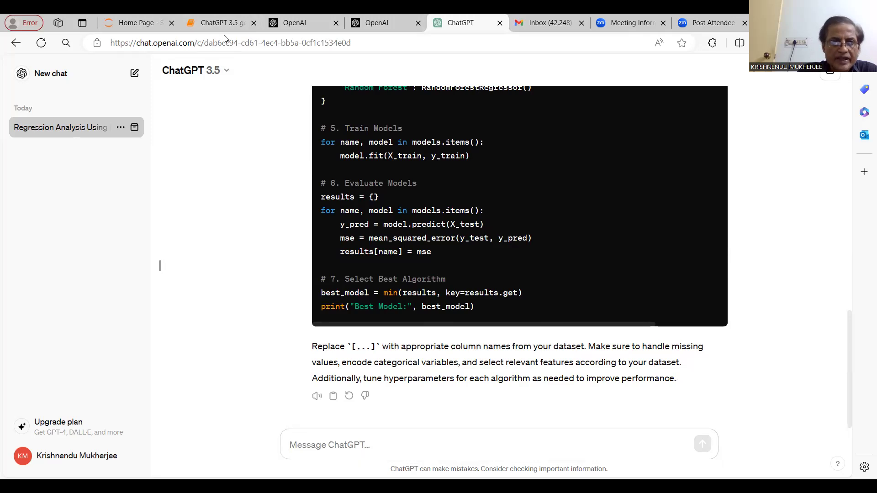
left_click(220, 22)
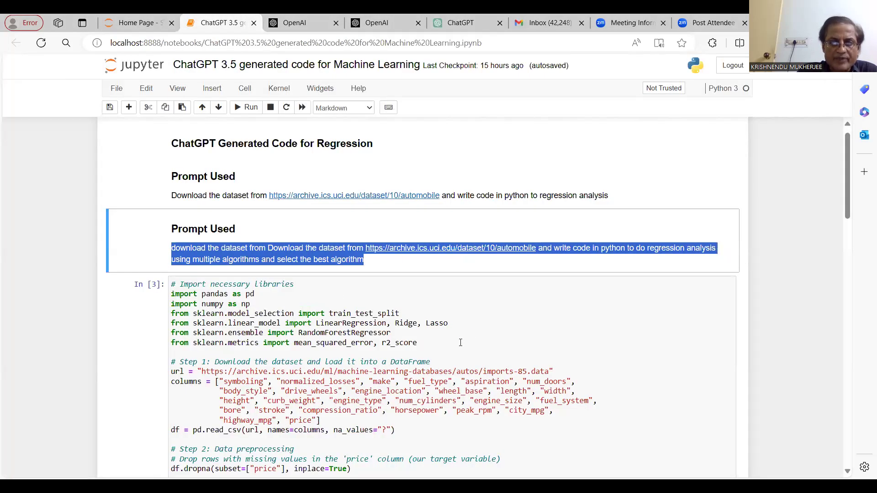
left_click(480, 330)
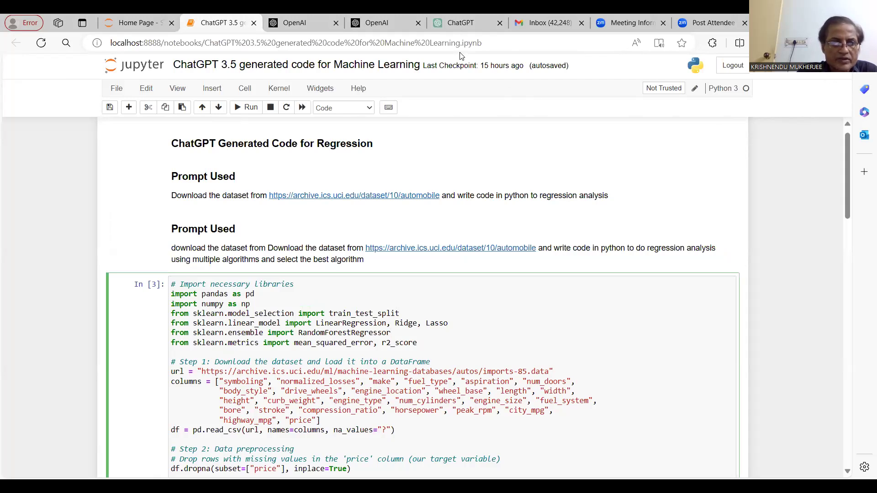
key("Escape")
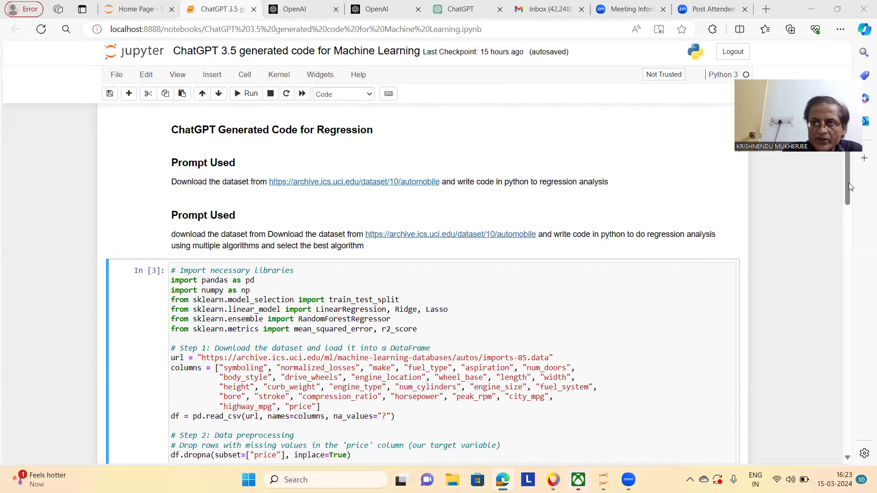
mouse_move(849, 183)
left_mouse_down()
mouse_move(842, 235)
mouse_move(837, 213)
left_mouse_up()
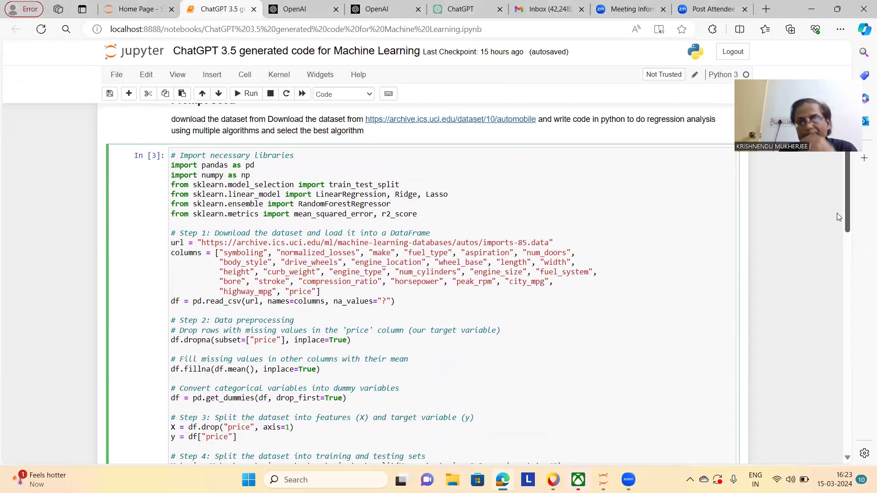
mouse_move(836, 213)
left_mouse_down()
mouse_move(830, 254)
mouse_move(825, 222)
mouse_move(810, 307)
mouse_move(810, 186)
left_mouse_up()
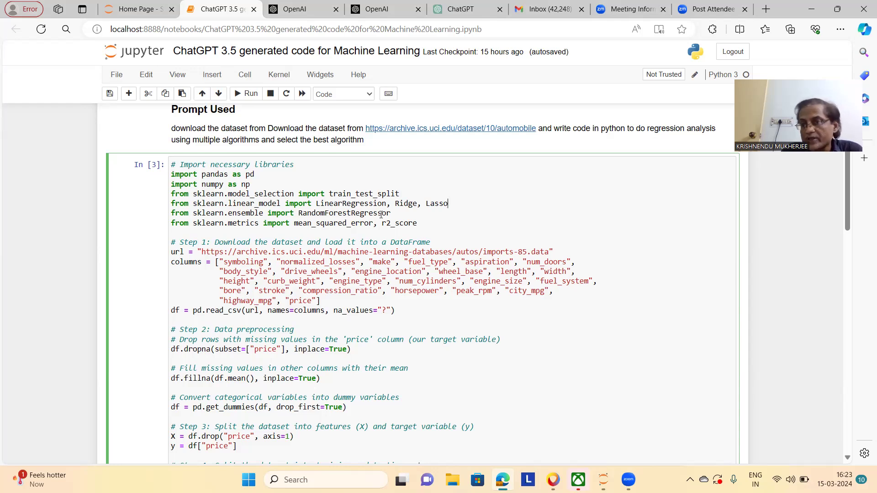
Run the regression code cell to print MSE and R² for the four models.
left_click(246, 94)
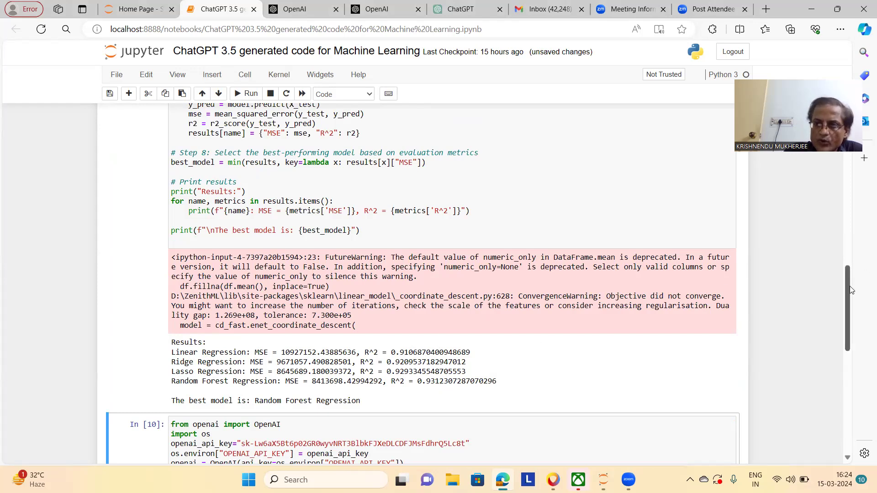
mouse_move(848, 293)
left_mouse_down()
mouse_move(854, 172)
mouse_move(852, 181)
left_mouse_up()
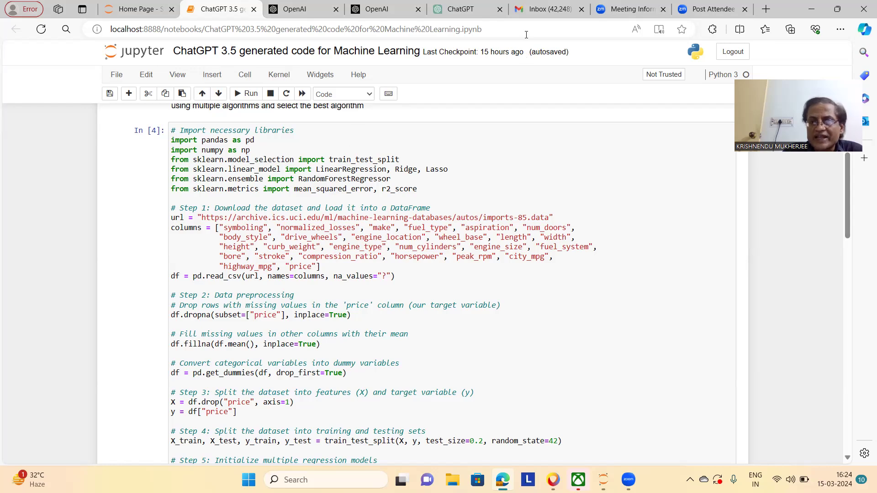
left_click(541, 9)
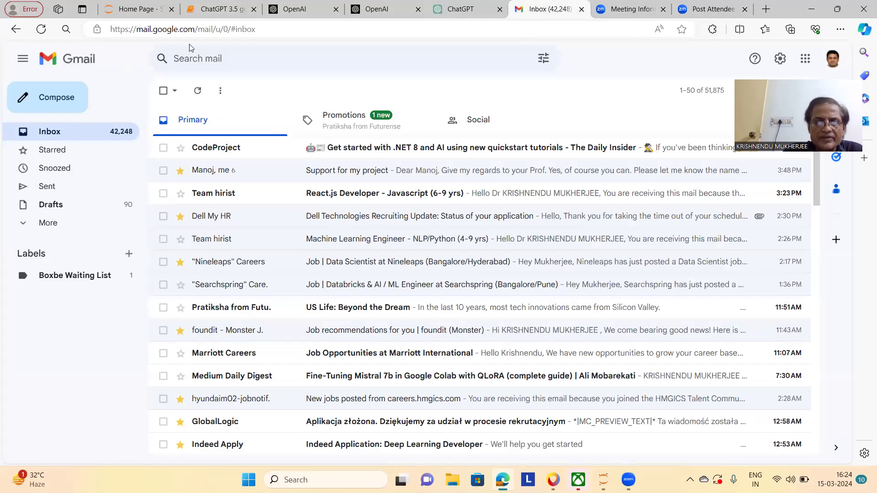
left_click(461, 9)
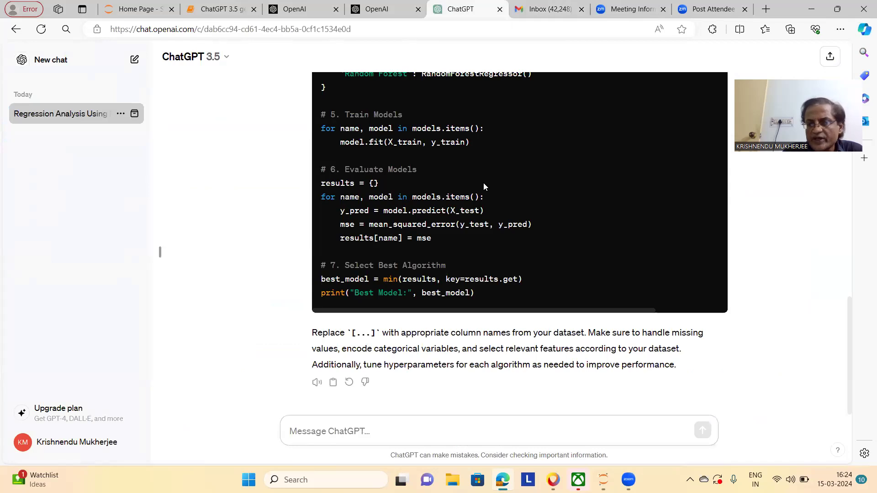
left_click(216, 10)
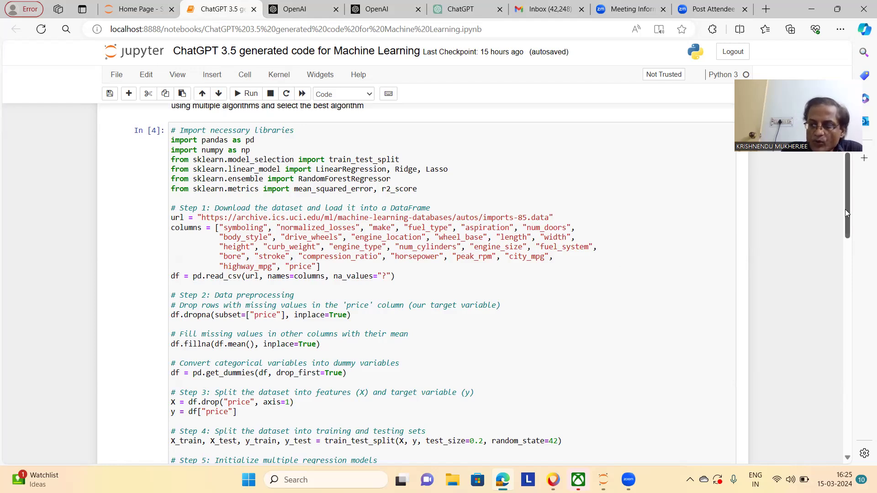
left_click_drag(846, 210, 810, 335)
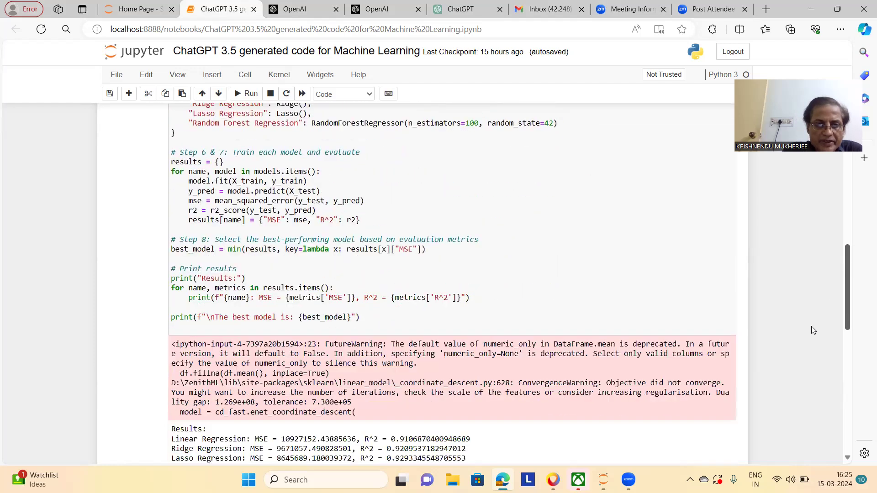
scroll(809, 334, "down", 3)
scroll(792, 368, "down", 3)
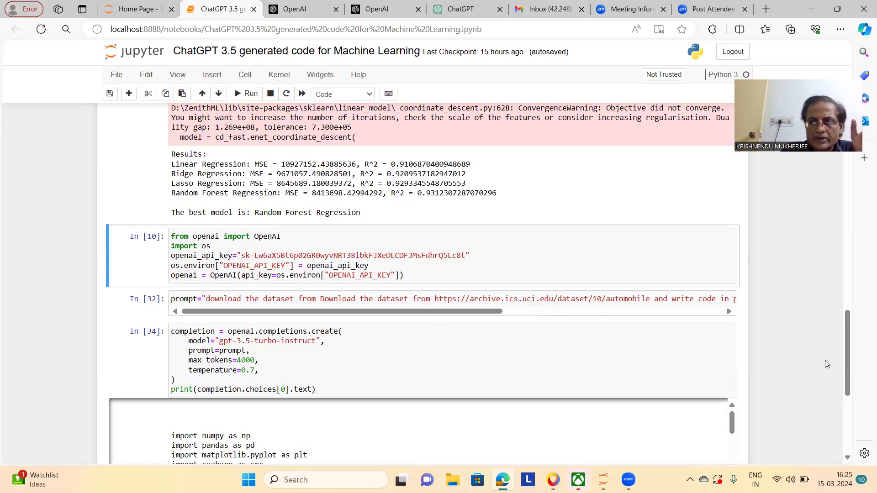
left_click_drag(848, 360, 844, 395)
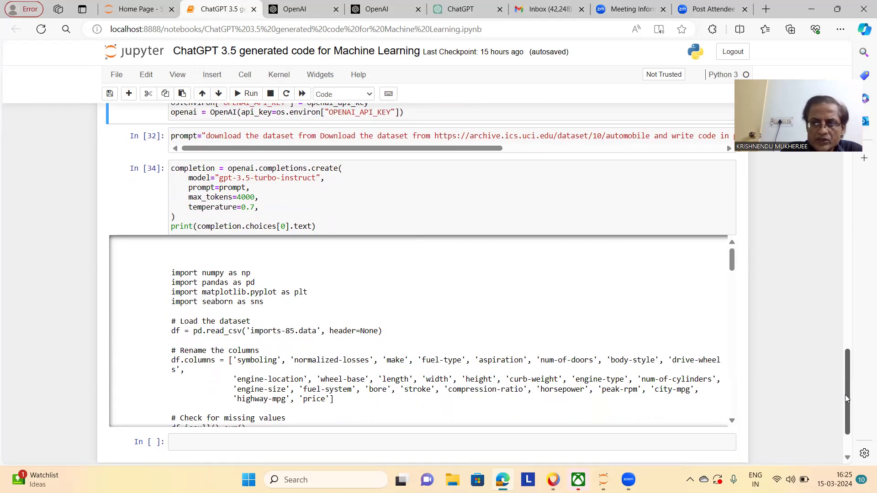
left_click_drag(844, 396, 845, 387)
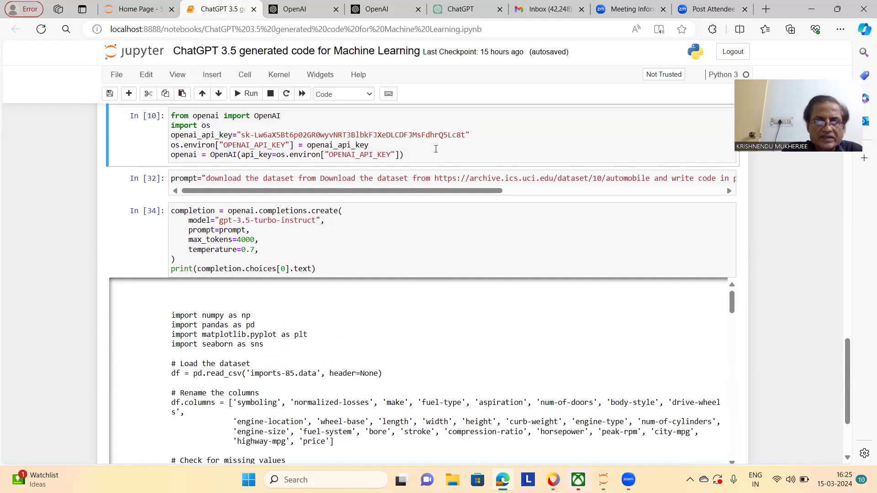
Run the OpenAI client and prompt cells, then delete the duplicated 'download the dataset from' in In[6].
left_click(247, 94)
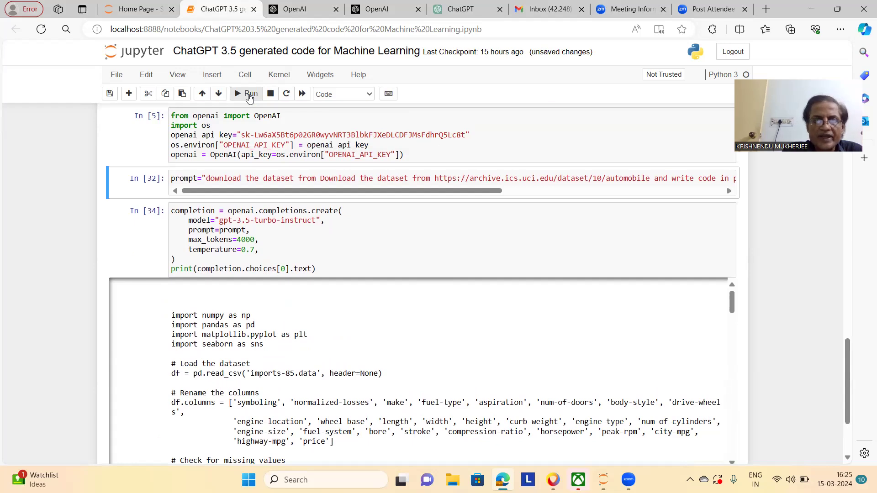
left_click(249, 93)
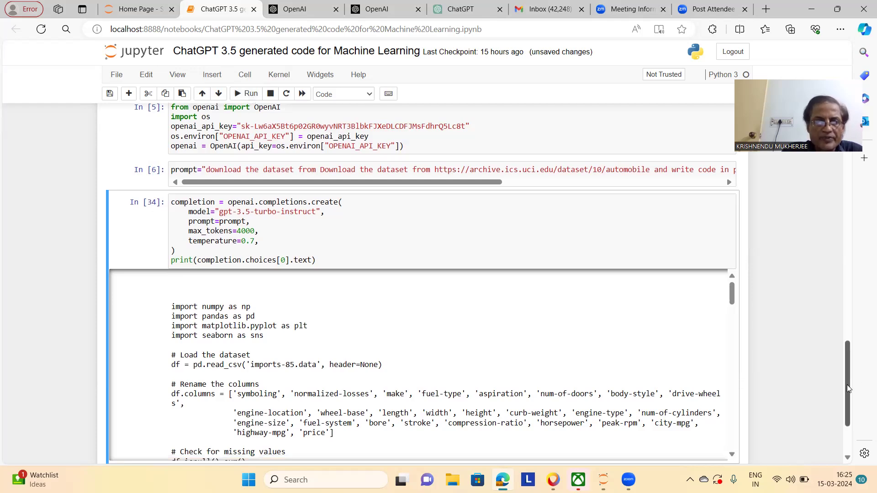
left_click_drag(847, 383, 848, 392)
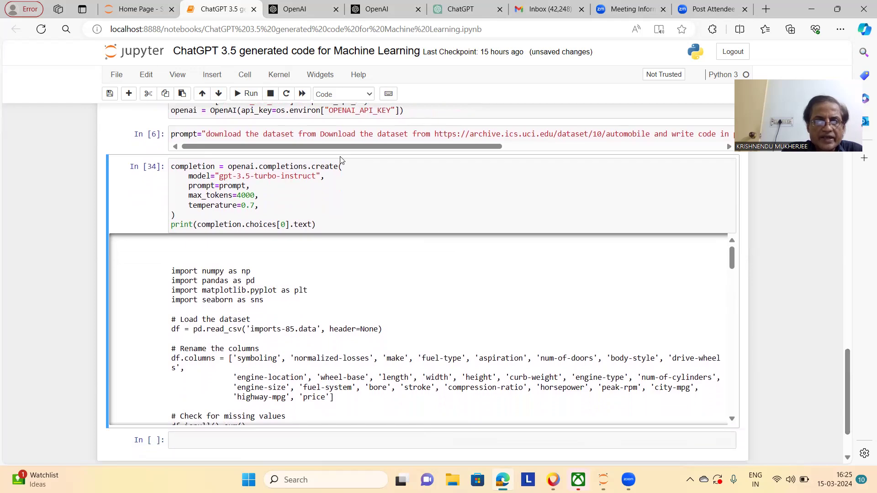
left_click(322, 134)
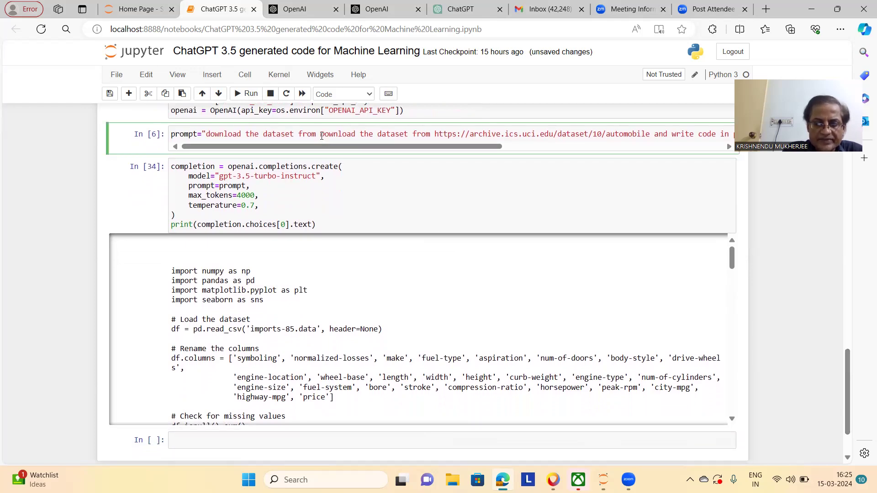
key("BackSpace")
key("BackSpace")
key("BackSpace")
key("BackSpace")
key("BackSpace")
key("BackSpace")
key("BackSpace")
key("BackSpace")
key("BackSpace")
key("BackSpace")
key("BackSpace")
key("BackSpace")
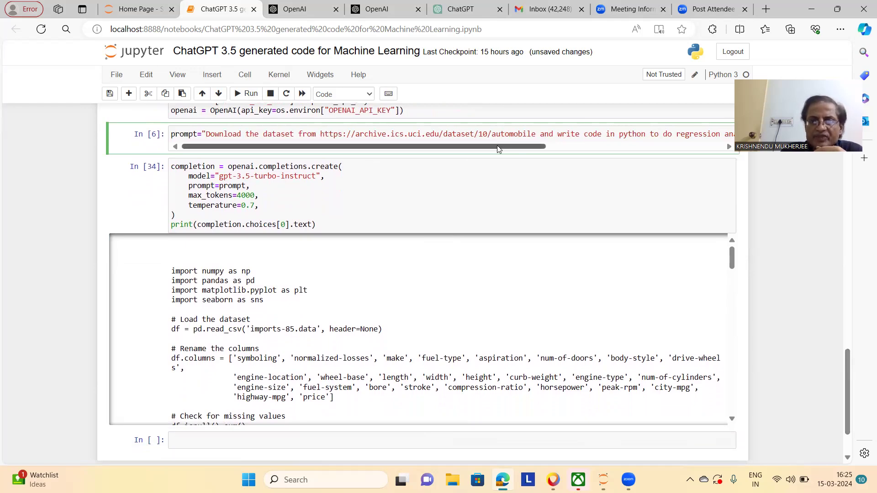
left_click_drag(497, 147, 692, 147)
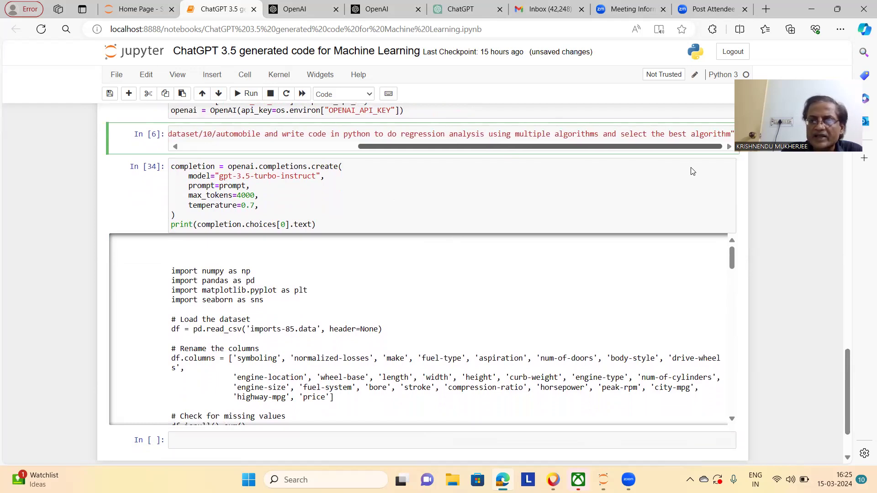
left_click_drag(631, 146, 274, 146)
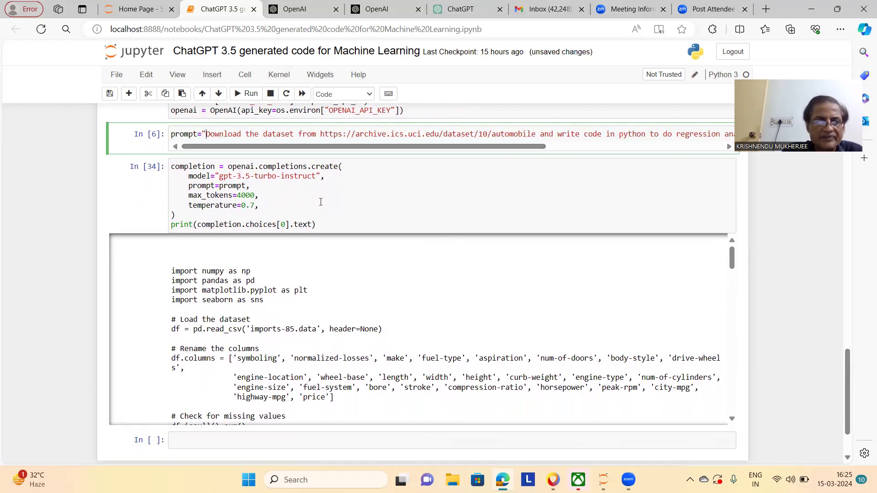
left_click(343, 207)
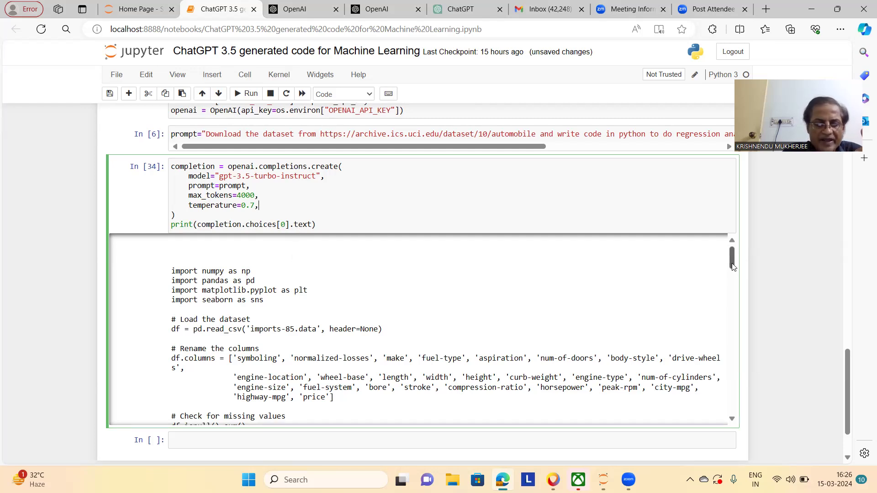
left_click_drag(732, 261, 718, 313)
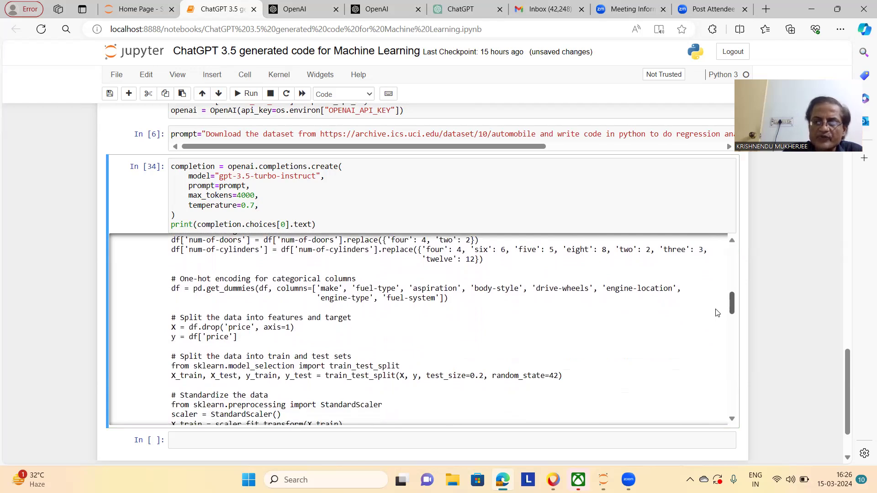
left_click_drag(732, 305, 682, 416)
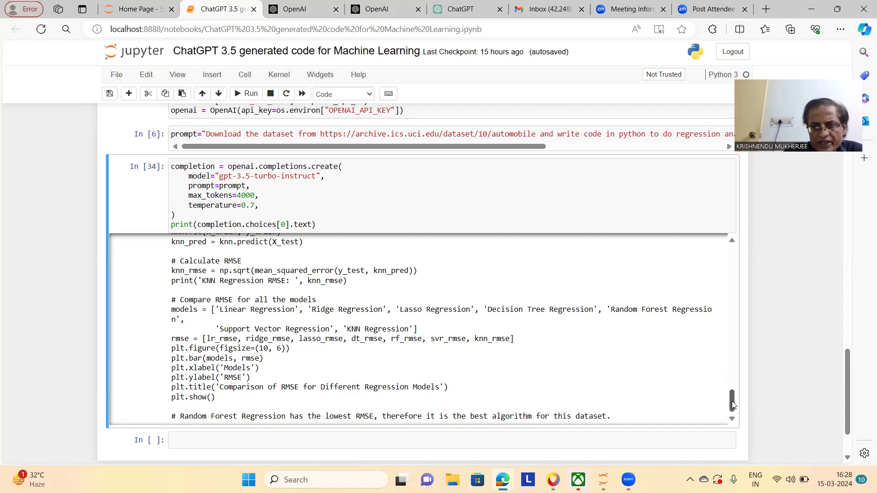
mouse_move(733, 405)
left_mouse_down()
mouse_move(732, 295)
mouse_move(732, 405)
left_mouse_up()
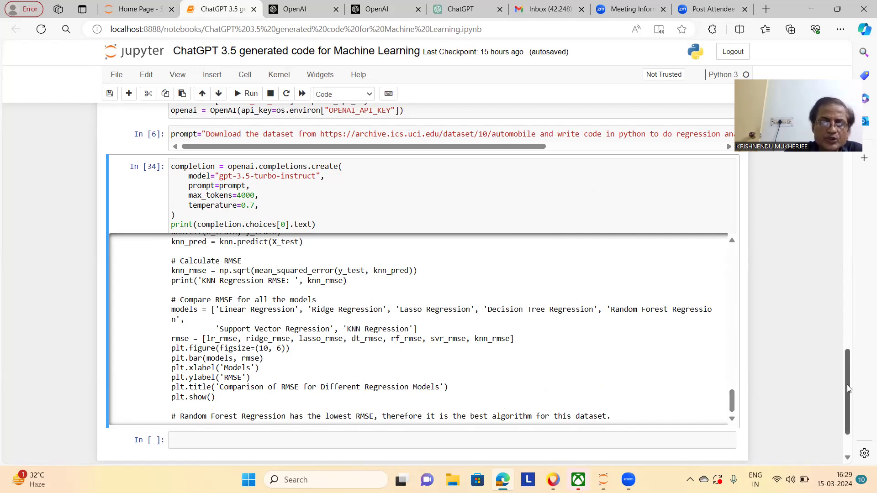
mouse_move(847, 384)
left_mouse_down()
mouse_move(850, 302)
mouse_move(837, 239)
left_mouse_up()
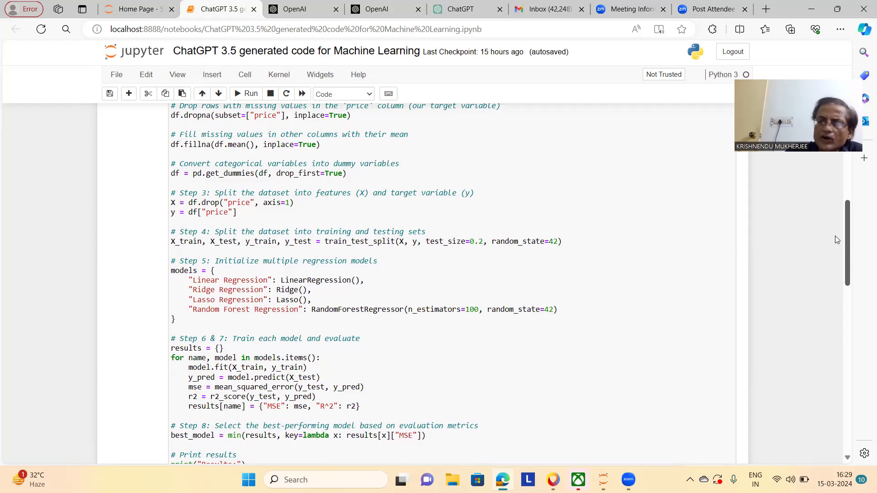
left_click_drag(835, 236, 799, 413)
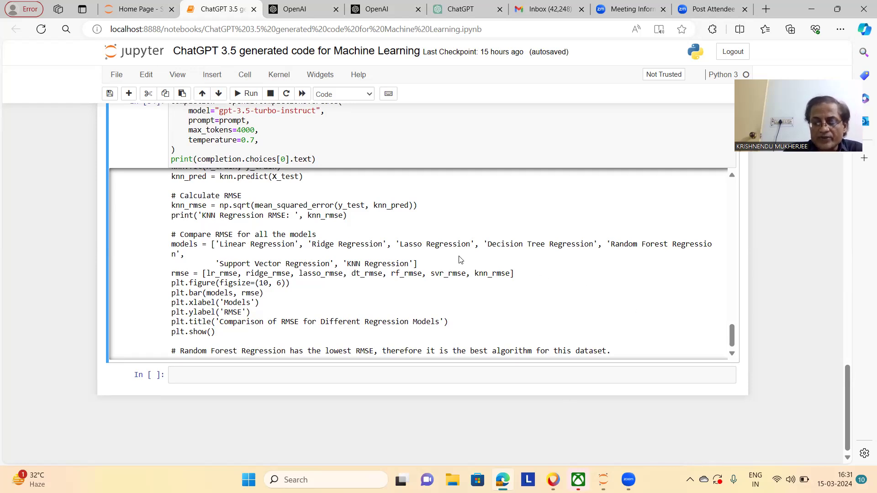
left_click_drag(732, 338, 732, 180)
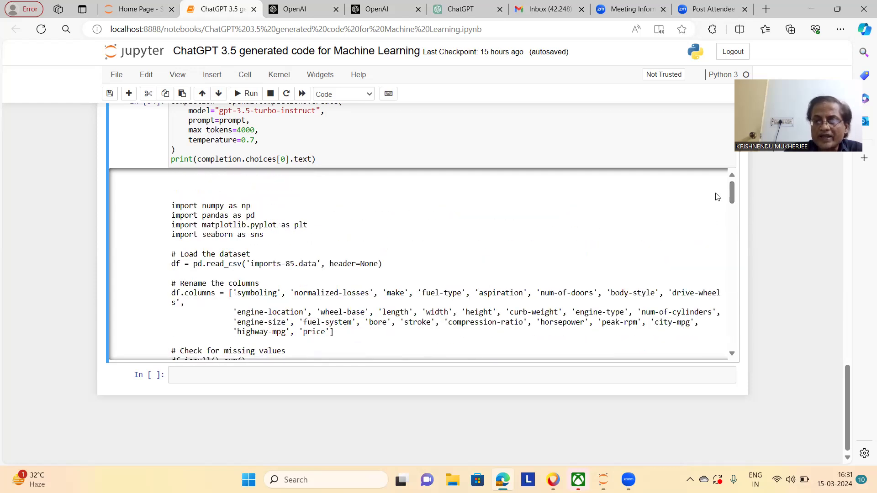
left_click_drag(732, 196, 732, 343)
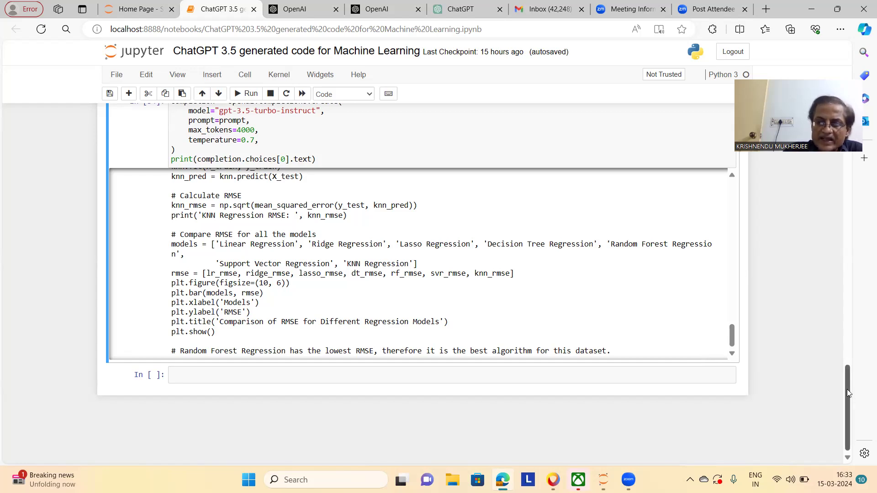
left_click_drag(845, 390, 842, 374)
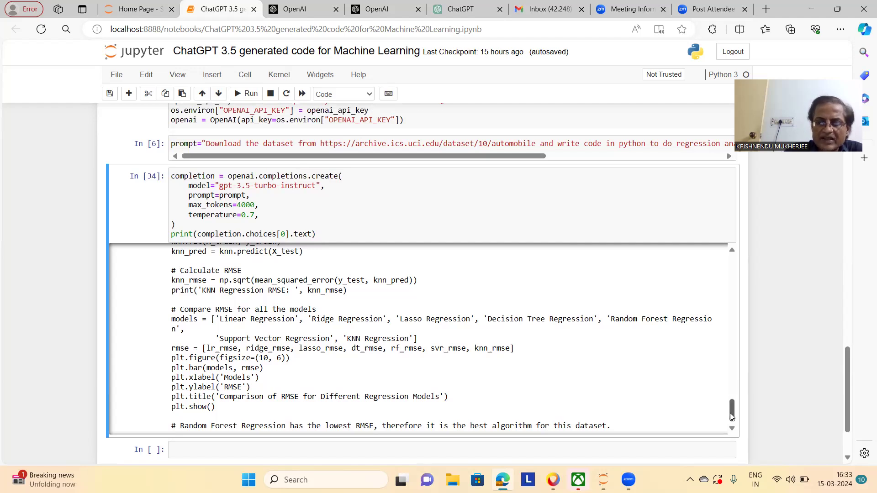
left_click_drag(732, 415, 732, 273)
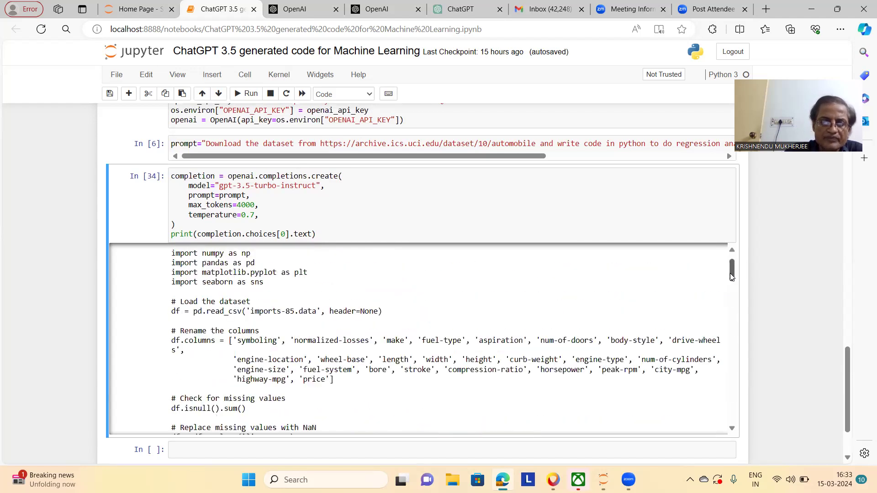